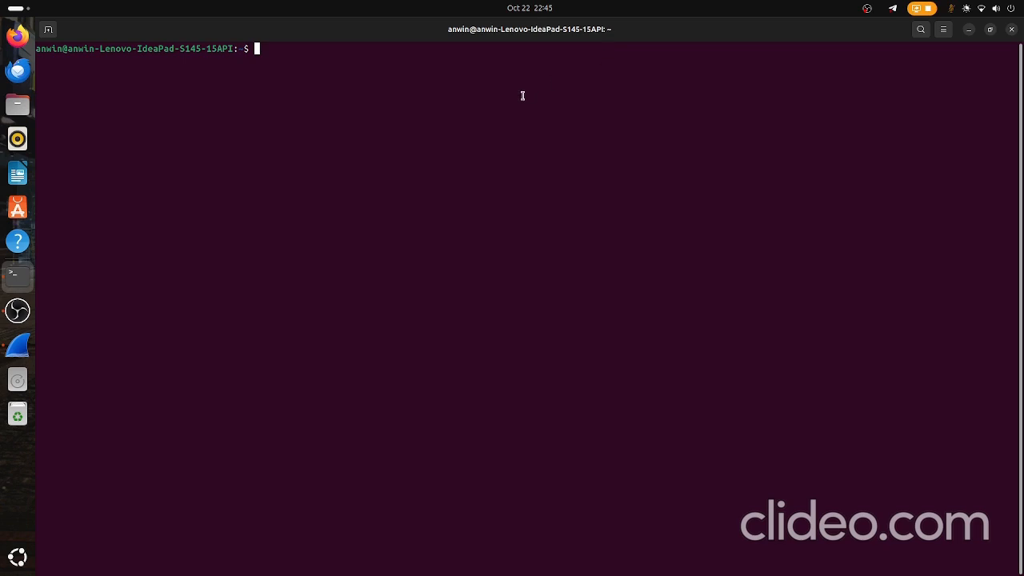
Look up the DNS records of google.com with nslookup in the terminal
{"action": "type", "text": "nslookup google.com"}
{"action": "key", "text": "BackSpace"}
{"action": "type", "text": "om"}
{"action": "key", "text": "Return"}
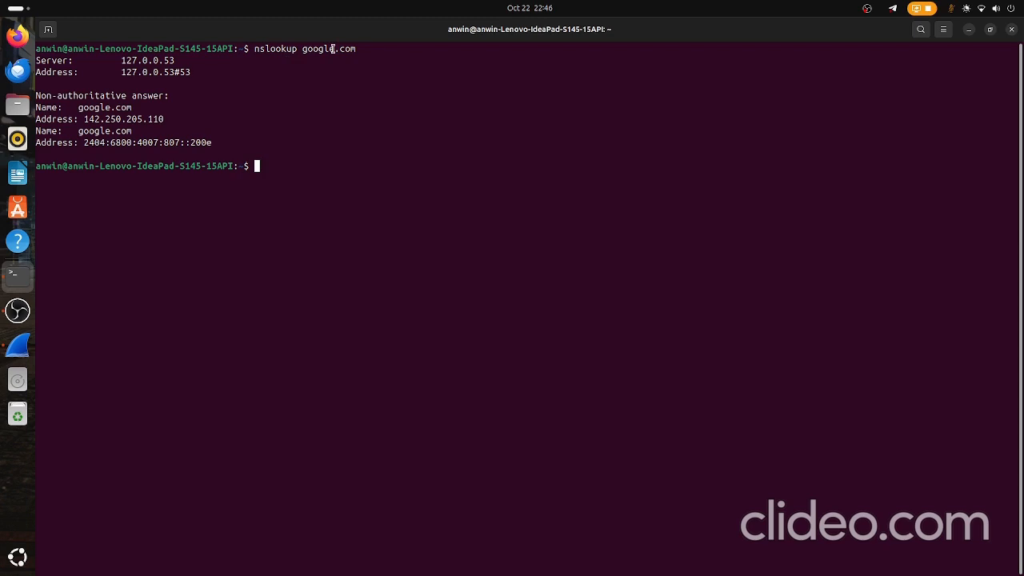
Switch to Wireshark and start capturing on the wlp1s0 interface with the capture filter "port 53"
{"action": "left_click", "coordinate": [19, 345]}
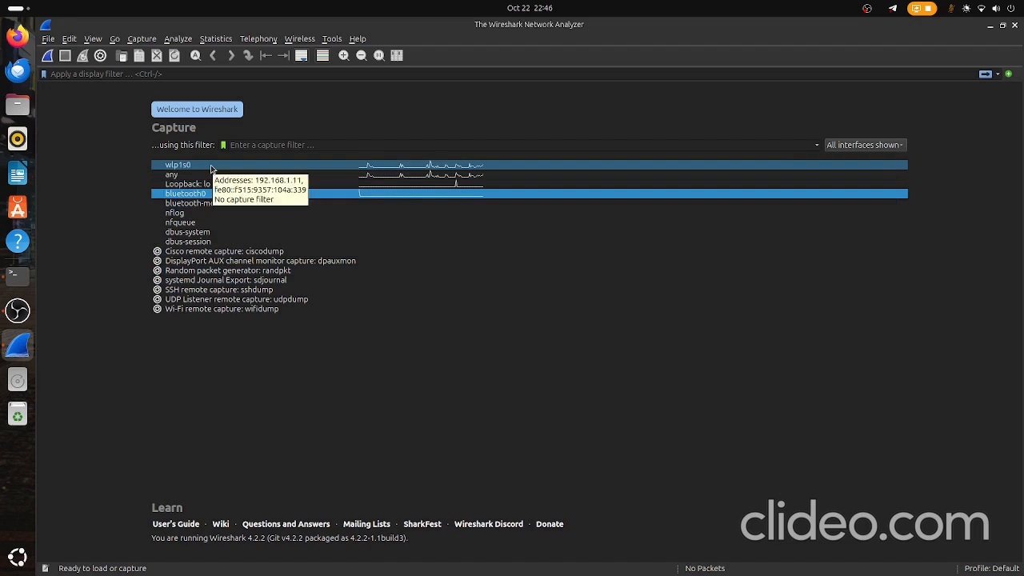
{"action": "left_click", "coordinate": [211, 167]}
{"action": "left_click", "coordinate": [254, 145]}
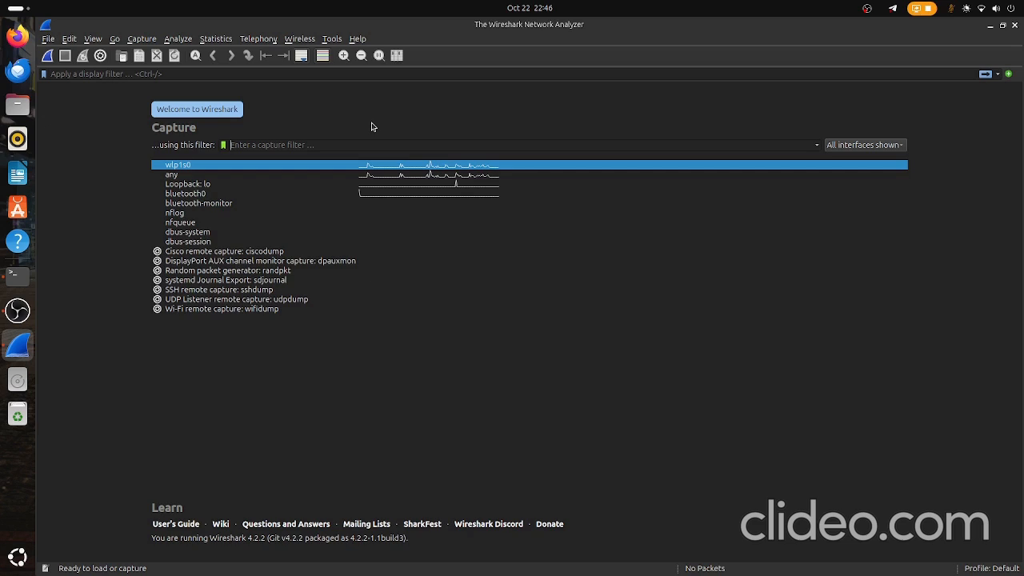
{"action": "type", "text": "port "}
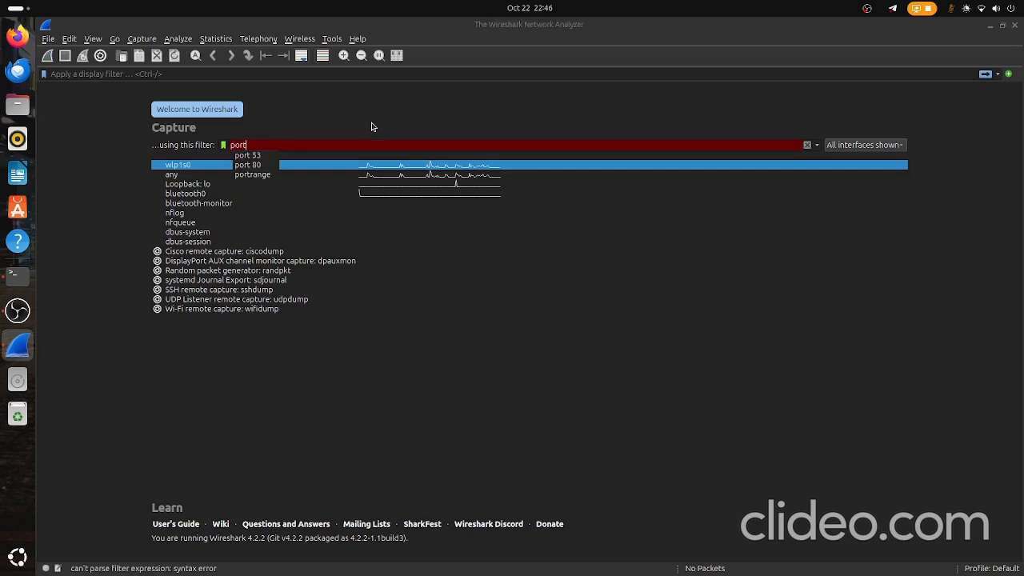
{"action": "type", "text": "53"}
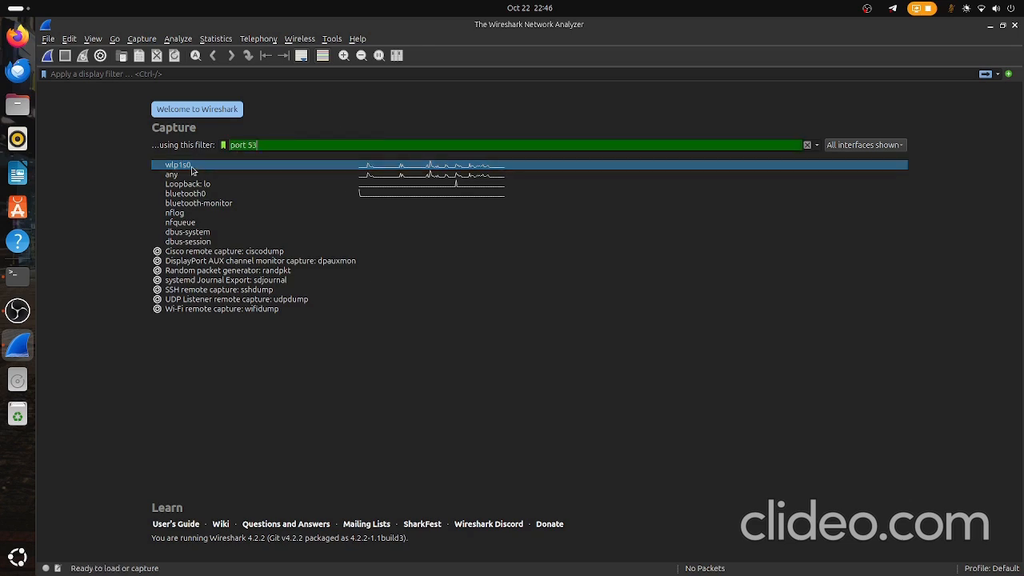
{"action": "left_click", "coordinate": [48, 57]}
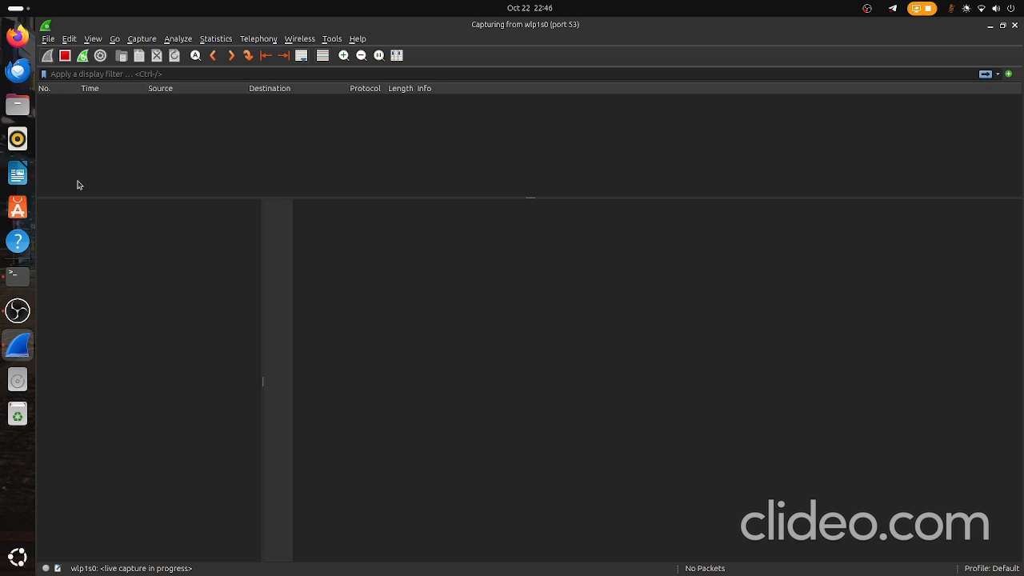
Repeat the nslookup of google.com in the terminal and check the Wireshark capture for DNS packets
{"action": "left_click", "coordinate": [17, 276]}
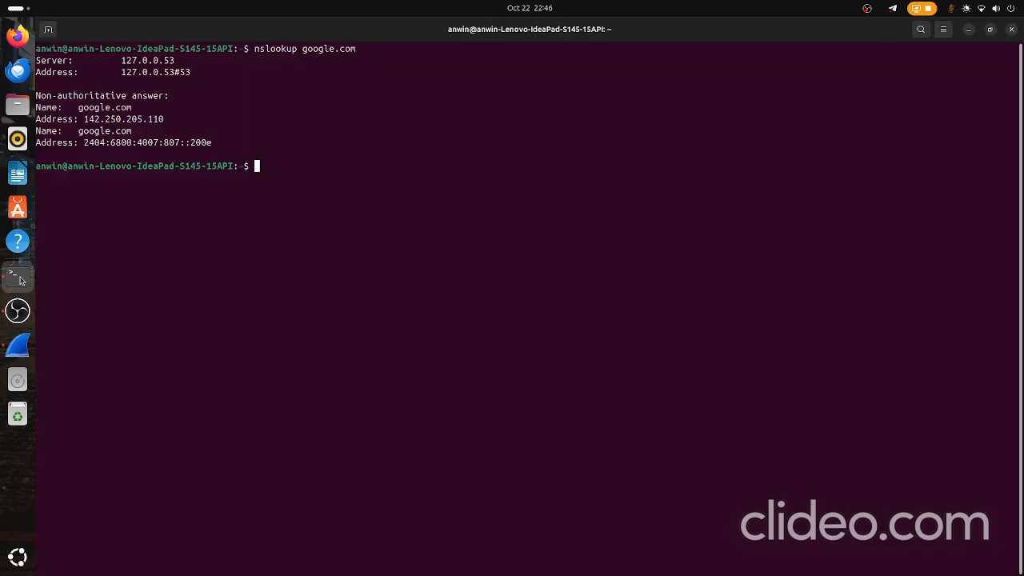
{"action": "key", "text": "Up"}
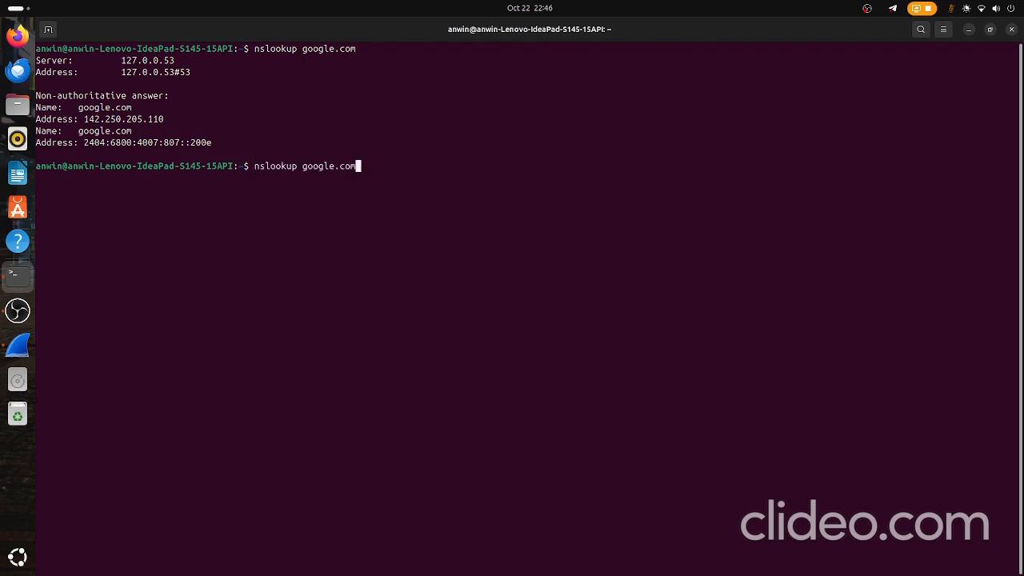
{"action": "key", "text": "Return"}
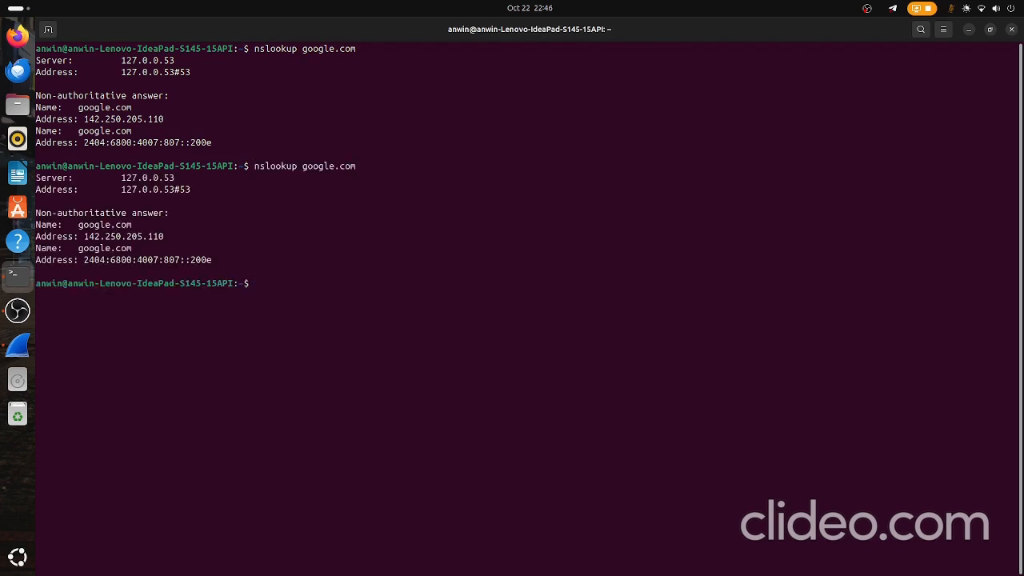
{"action": "key", "text": "alt+Tab"}
{"action": "key", "text": "alt+Tab"}
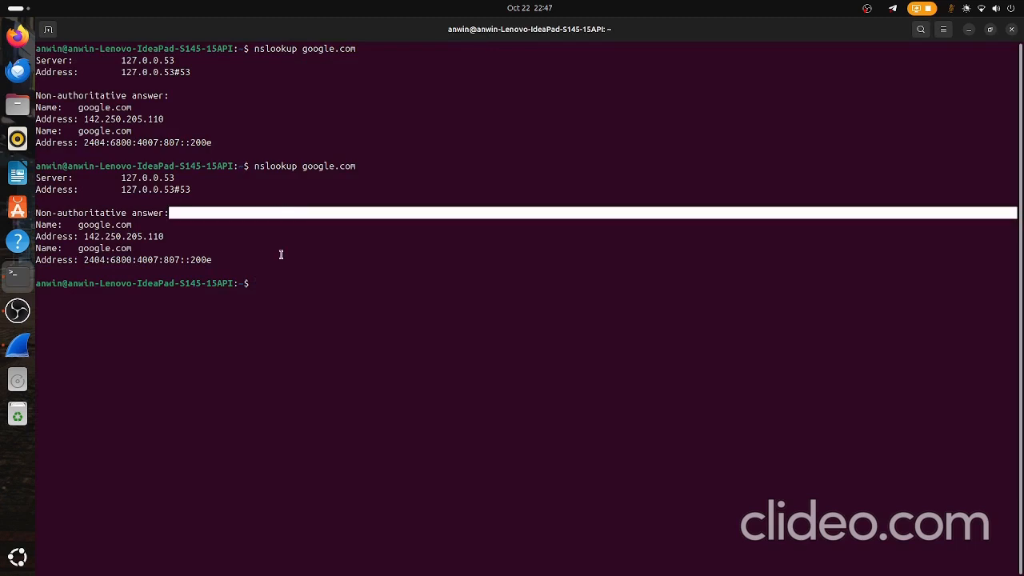
{"action": "key", "text": "alt+Tab"}
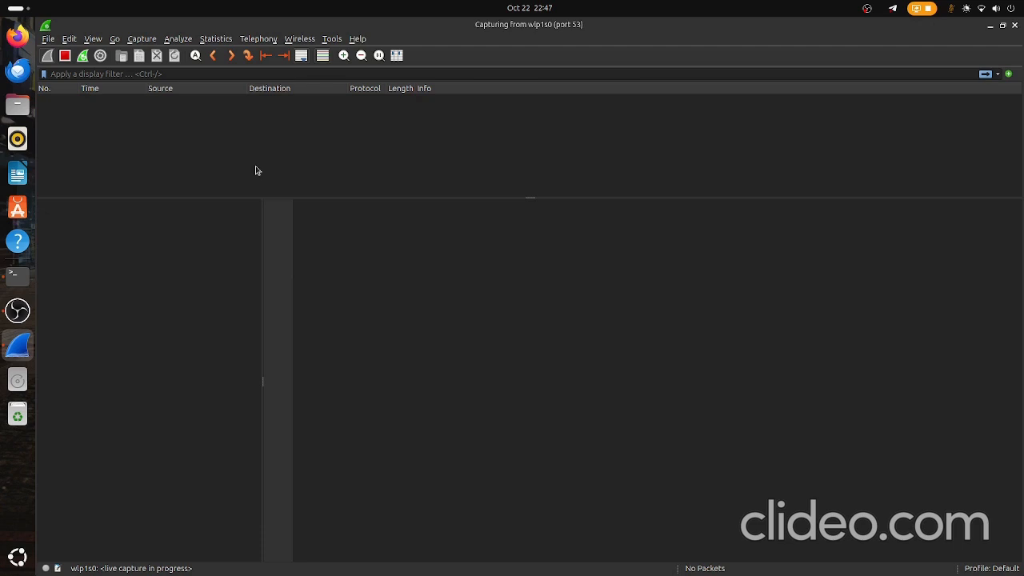
Return to the terminal and run nslookup google.com once more to generate DNS traffic
{"action": "key", "text": "alt+Tab"}
{"action": "key", "text": "Up"}
{"action": "key", "text": "Return"}
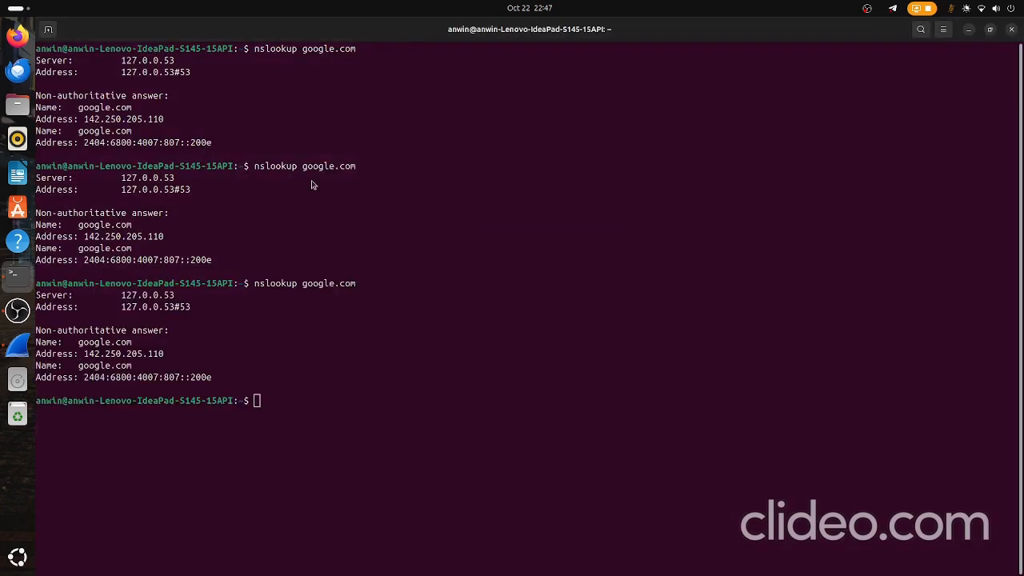
Switch to Wireshark and examine the captured google.com packets: the A query and response, followed by the AAAA query and response
{"action": "key", "text": "alt+Tab"}
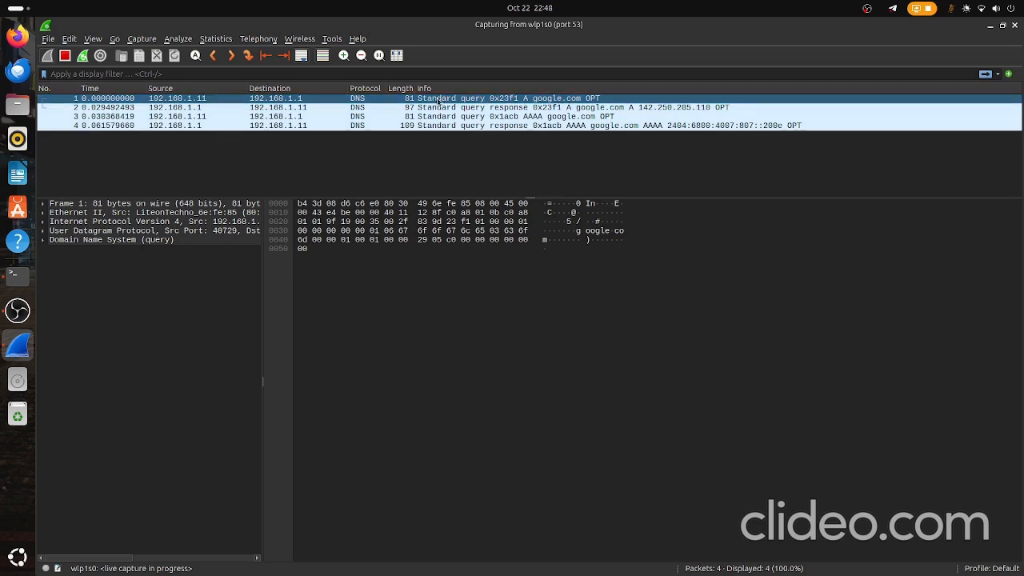
{"action": "left_click", "coordinate": [280, 108], "text": "ctrl"}
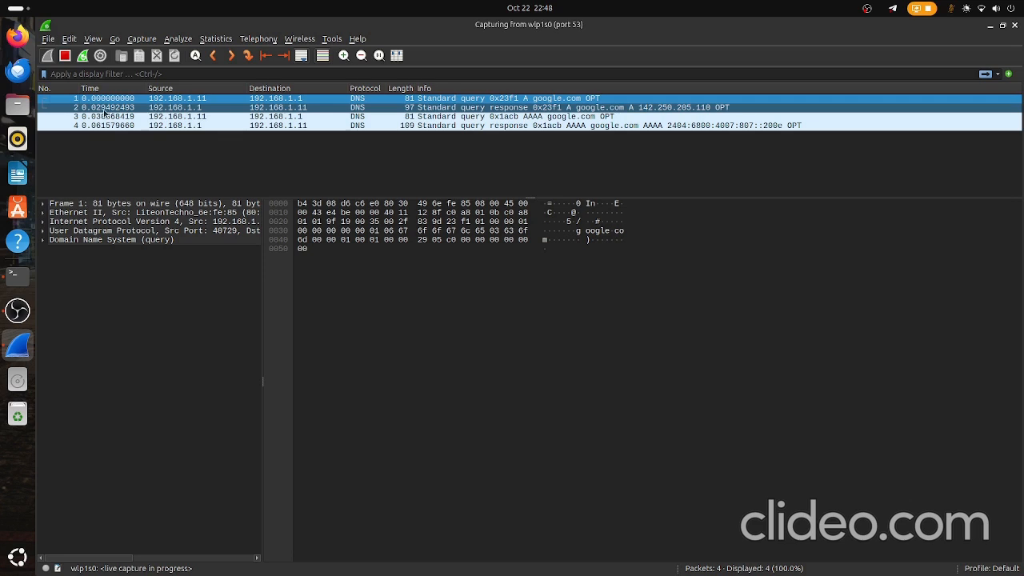
{"action": "left_click", "coordinate": [84, 109]}
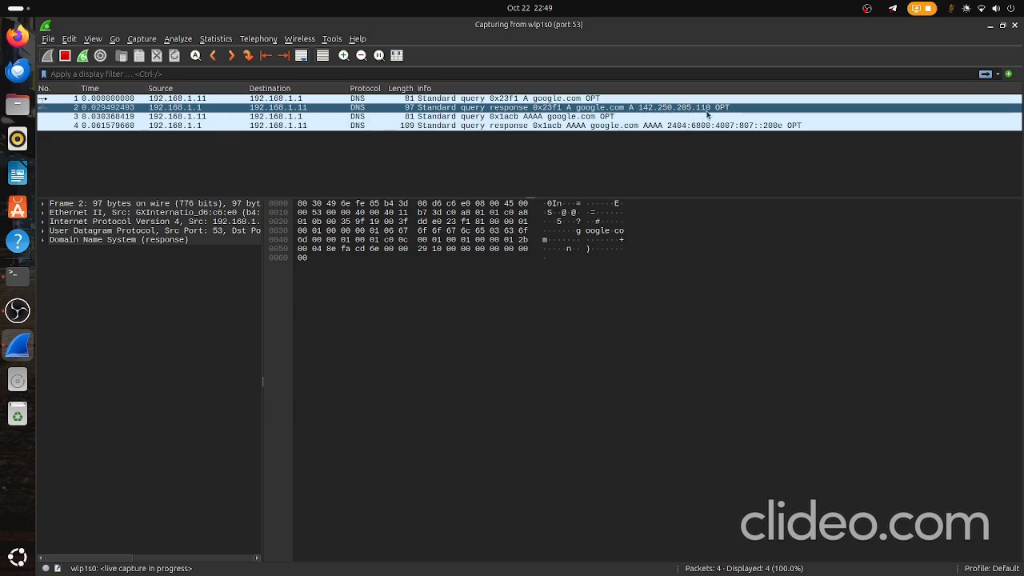
{"action": "left_click", "coordinate": [282, 117]}
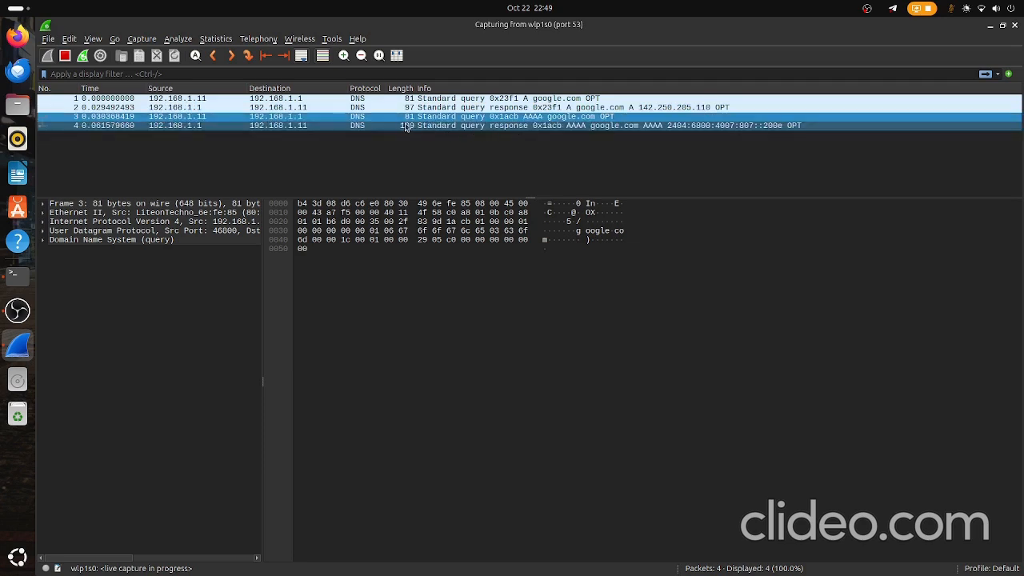
{"action": "left_click", "coordinate": [294, 128]}
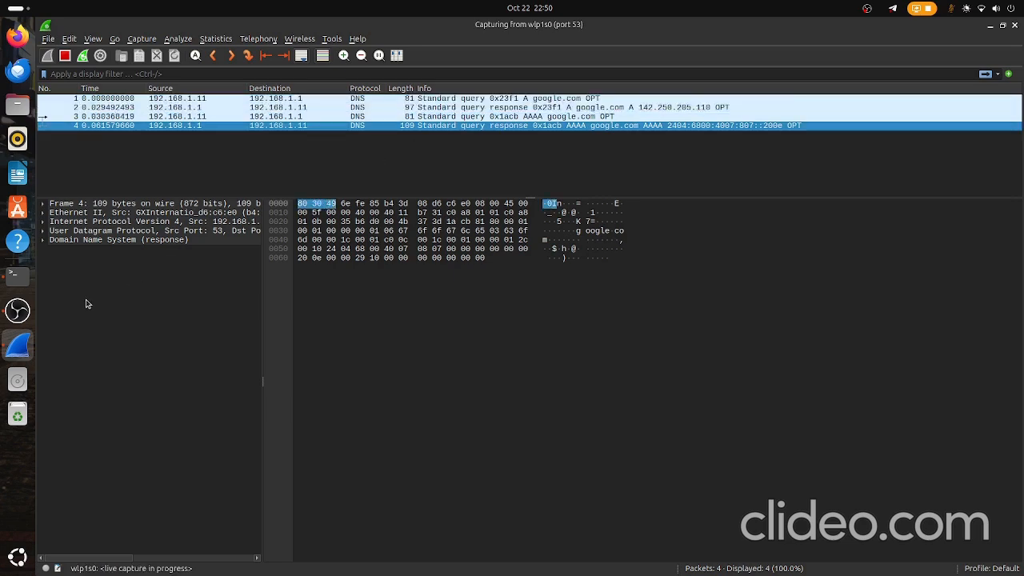
Switch to the terminal and look up youtube.com with nslookup
{"action": "left_click", "coordinate": [29, 280]}
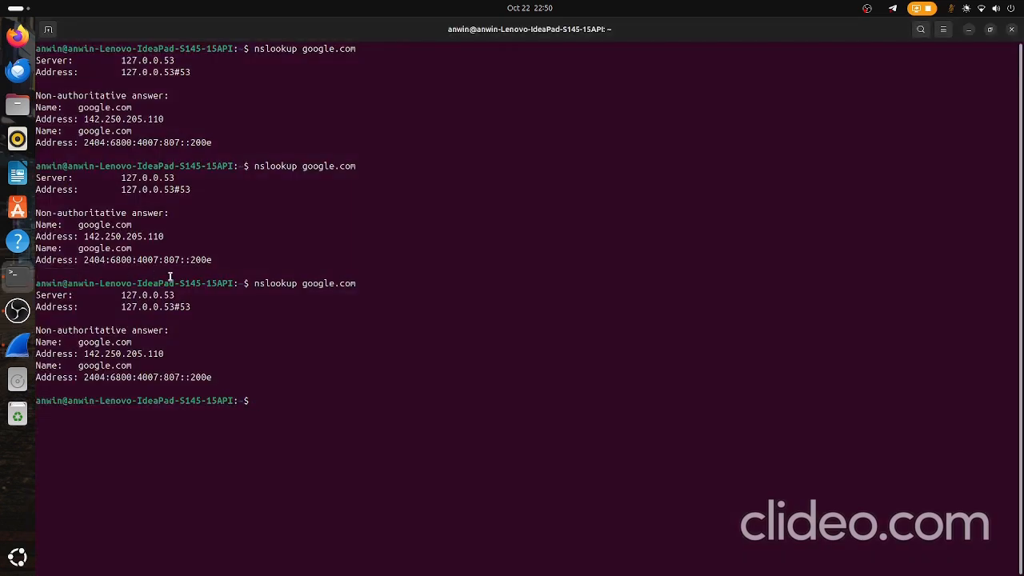
{"action": "type", "text": "nslookup youtuvbe"}
{"action": "key", "text": "BackSpace"}
{"action": "key", "text": "BackSpace"}
{"action": "key", "text": "BackSpace"}
{"action": "type", "text": "be.com"}
{"action": "key", "text": "Return"}
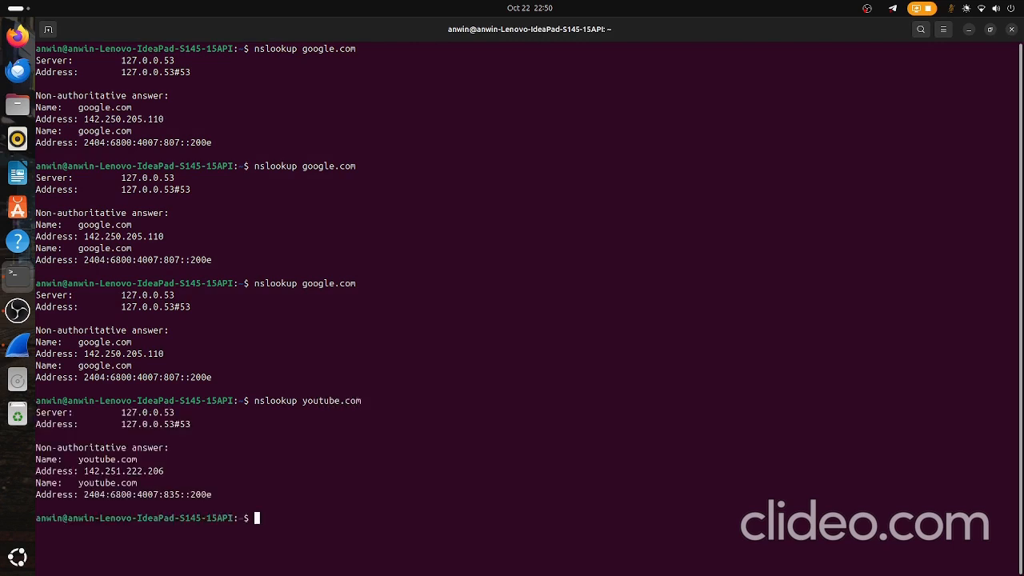
Switch to Wireshark and examine the A and AAAA queries and responses captured for youtube.com
{"action": "key", "text": "alt+Tab"}
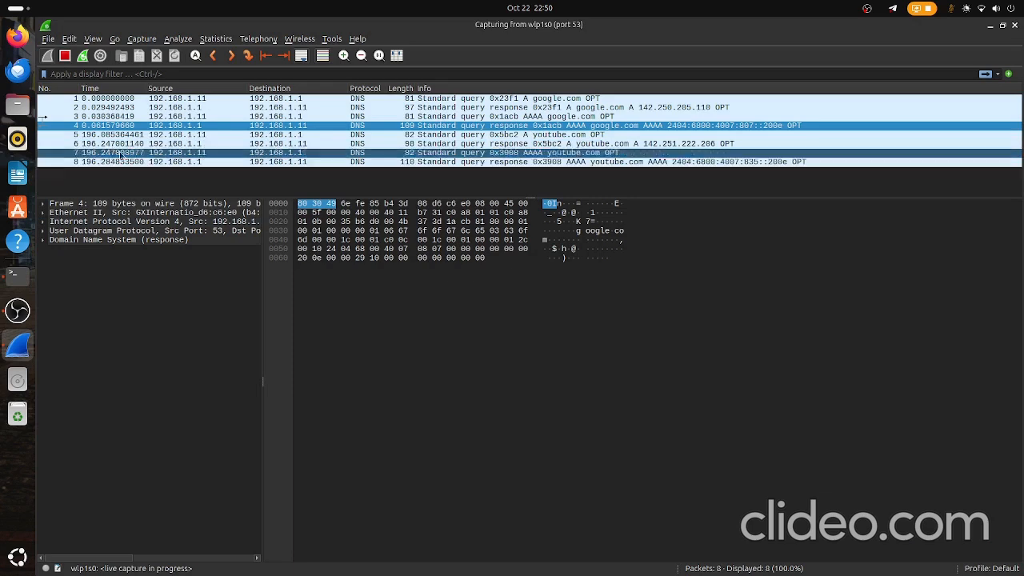
{"action": "left_click", "coordinate": [475, 138]}
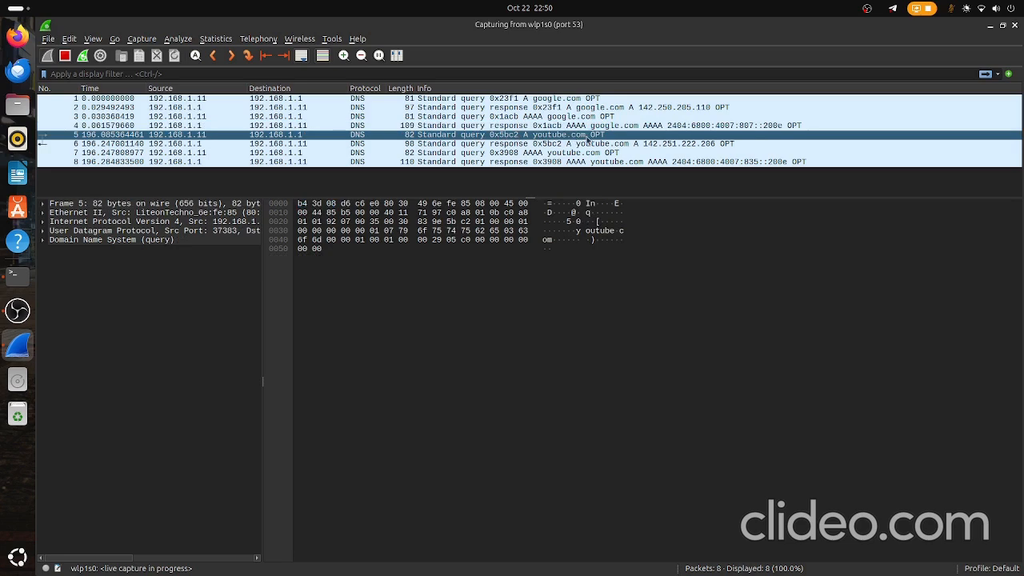
{"action": "left_click", "coordinate": [588, 145]}
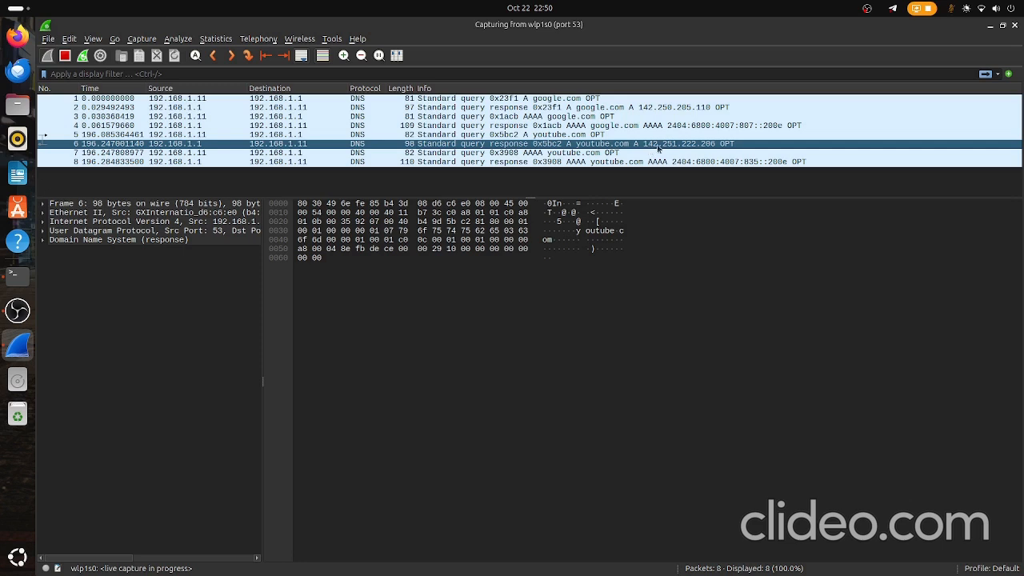
{"action": "left_click", "coordinate": [601, 154]}
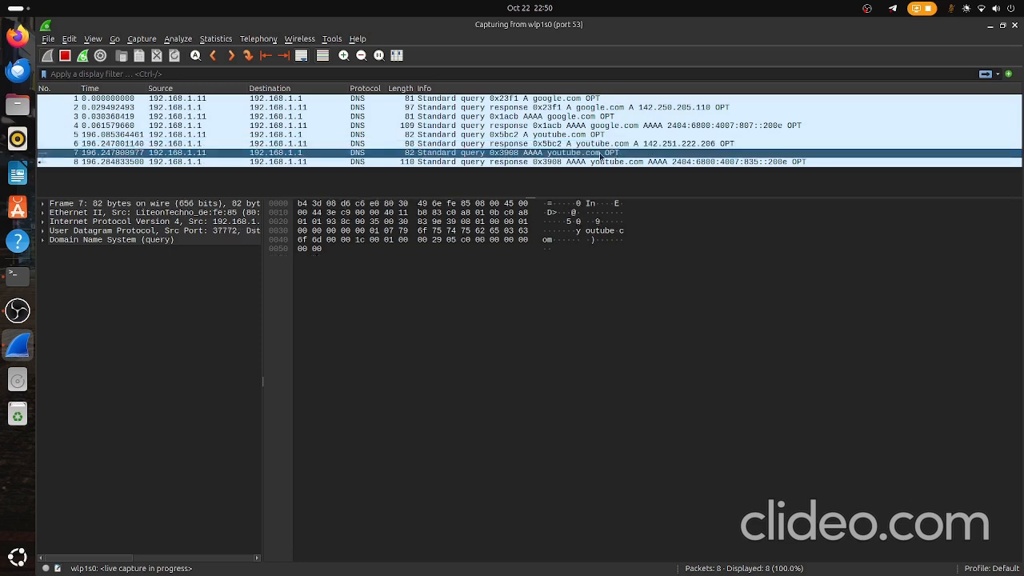
{"action": "left_click", "coordinate": [608, 163]}
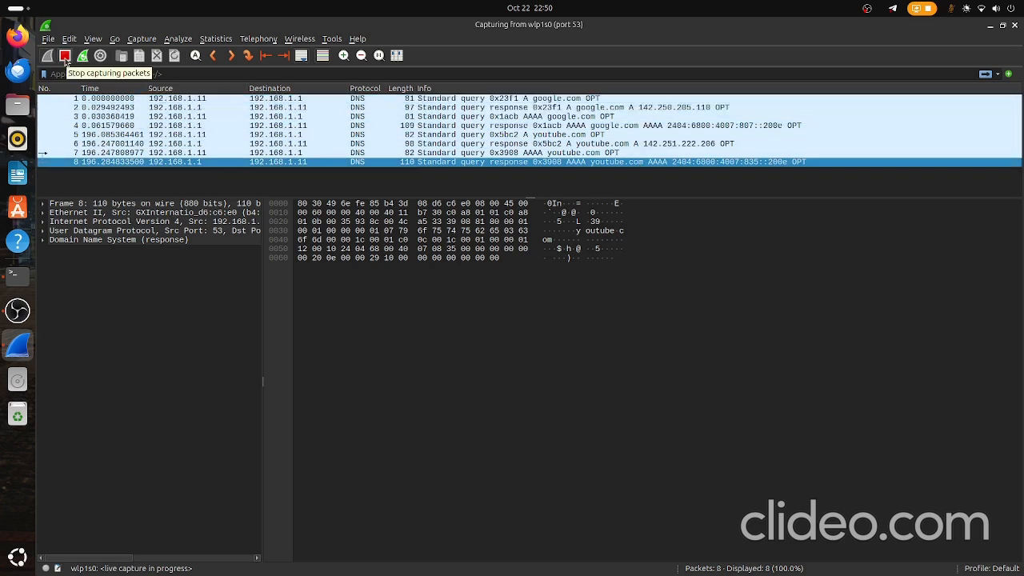
{"action": "left_click", "coordinate": [18, 310]}
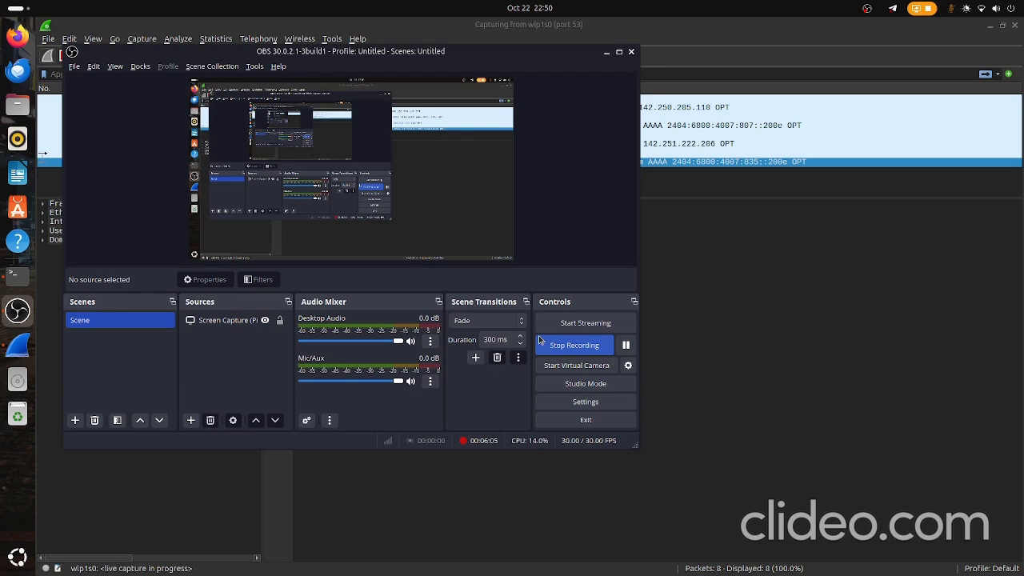